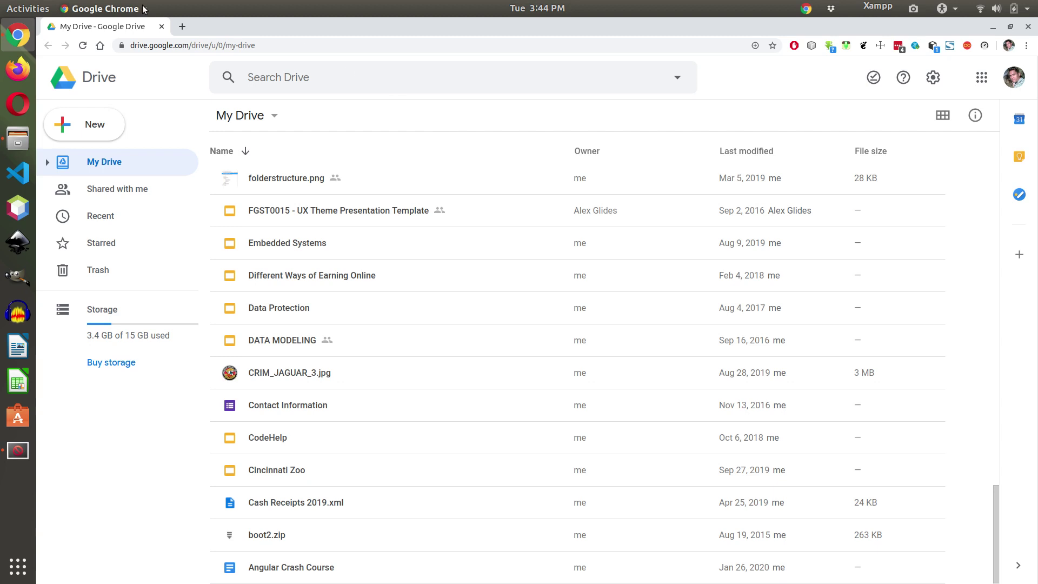
# Step: Drag CaesarCipher.zip from Home > NetBeansProjects in Files into the My Drive list
pyautogui.click(18, 139)
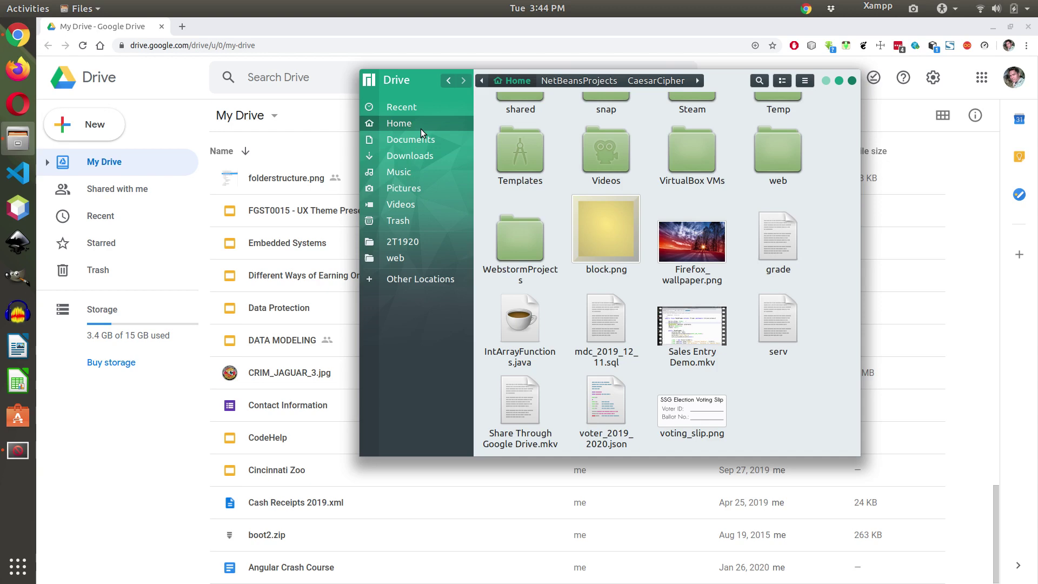
pyautogui.scroll(5, 624, 173)
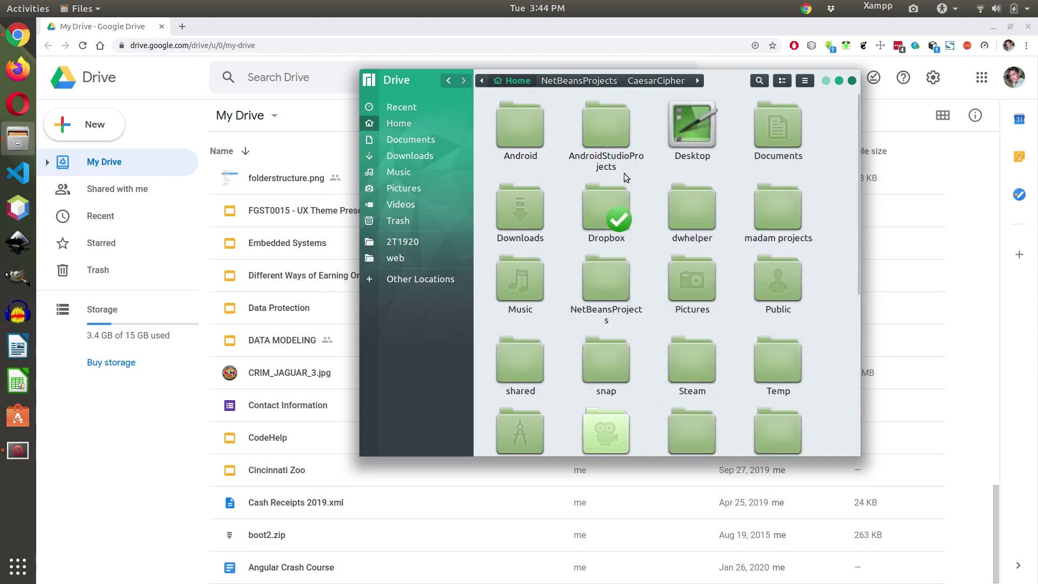
pyautogui.doubleClick(607, 281)
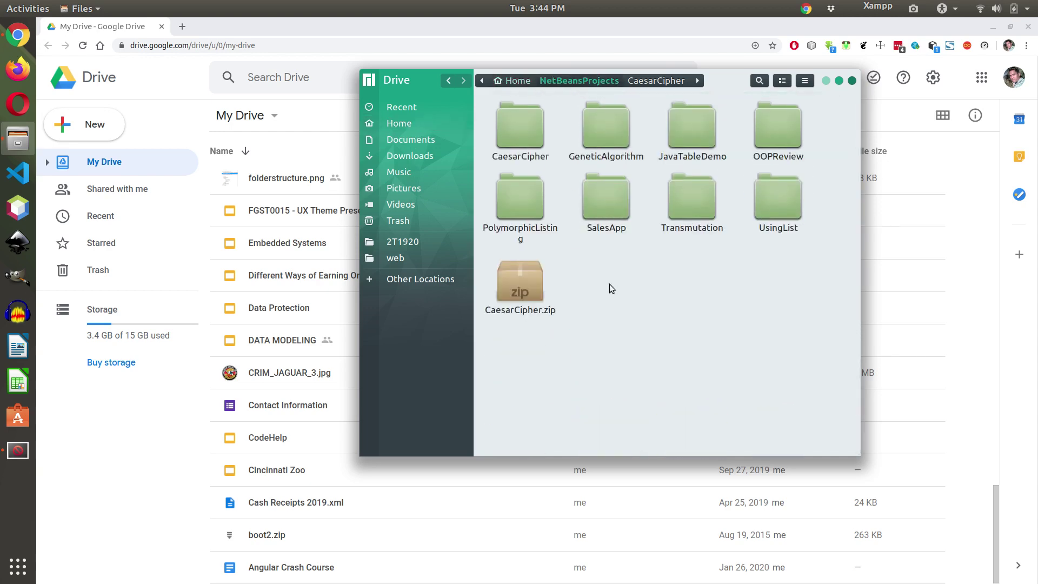
pyautogui.click(524, 132)
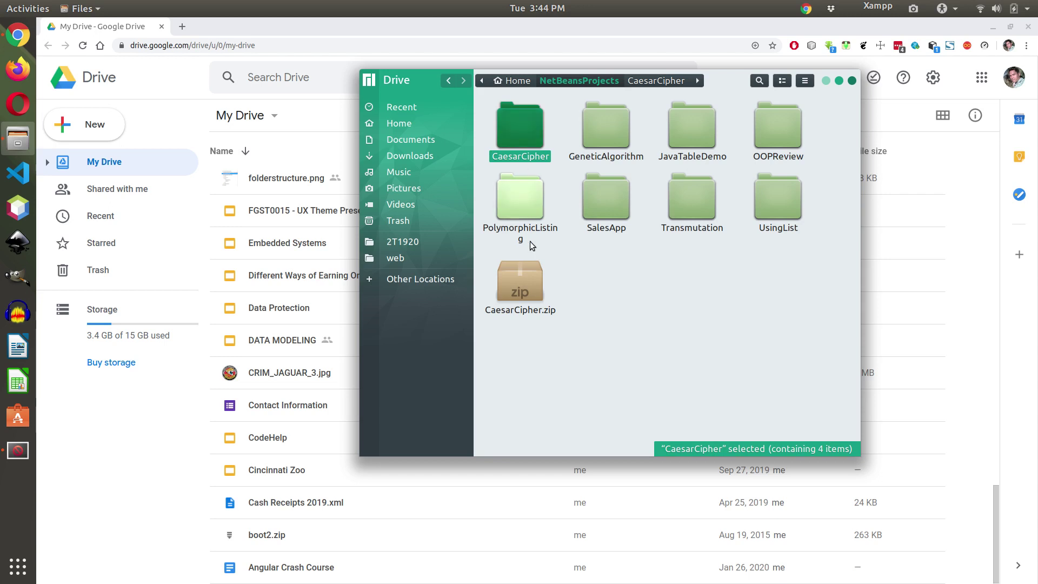
pyautogui.click(521, 273)
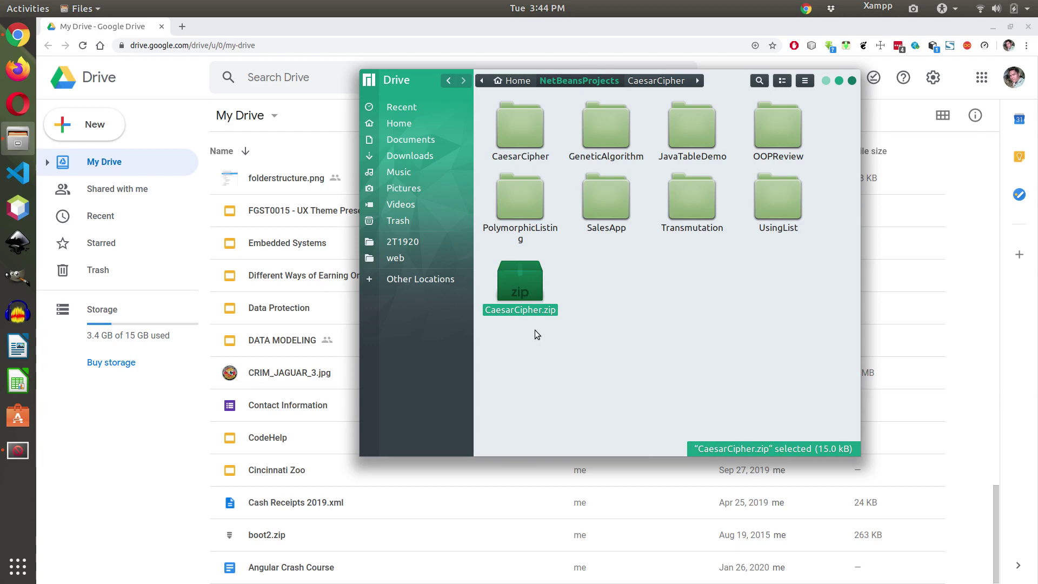
pyautogui.moveTo(521, 284); pyautogui.dragTo(460, 525)
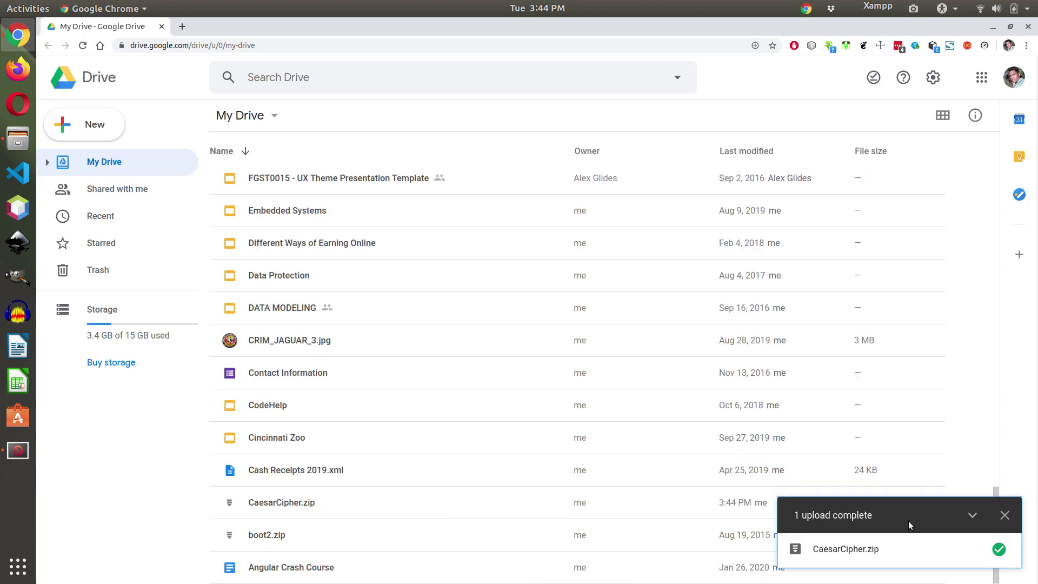
# Step: Get a shareable link for CaesarCipher.zip, turning on view access for anyone with the link
pyautogui.click(231, 505)
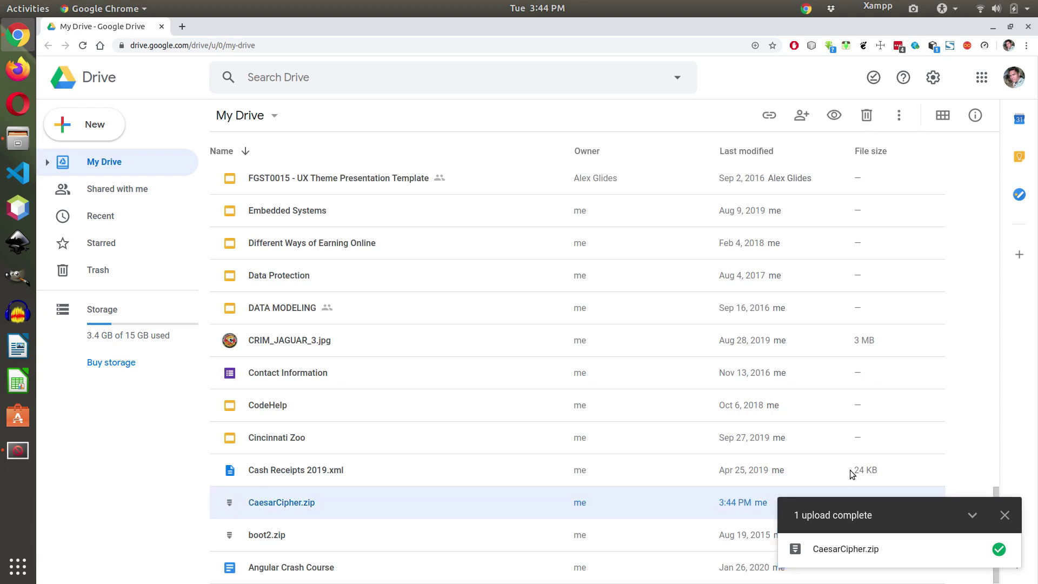
pyautogui.click(1005, 515)
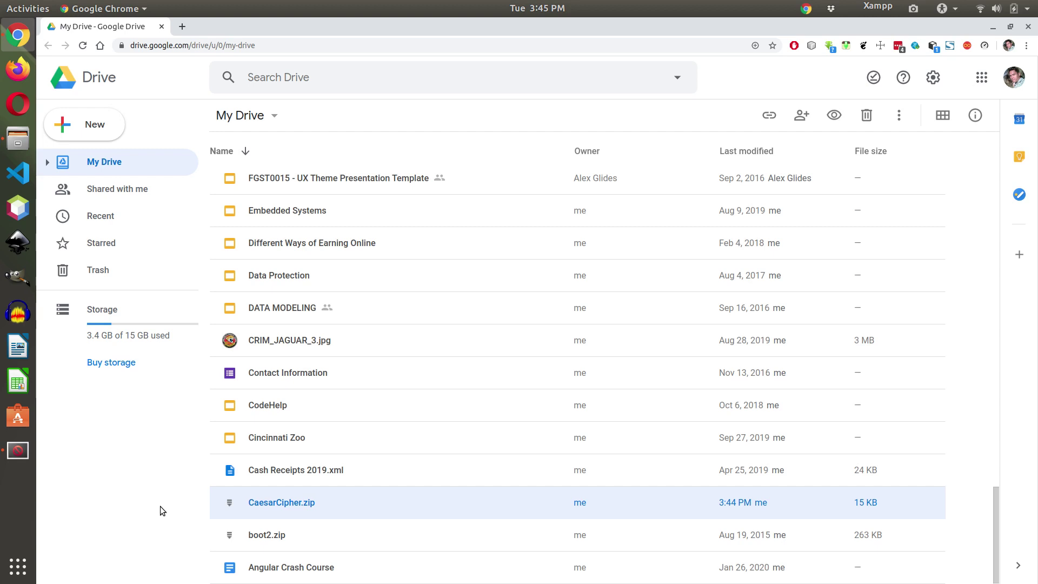
pyautogui.rightClick(229, 509)
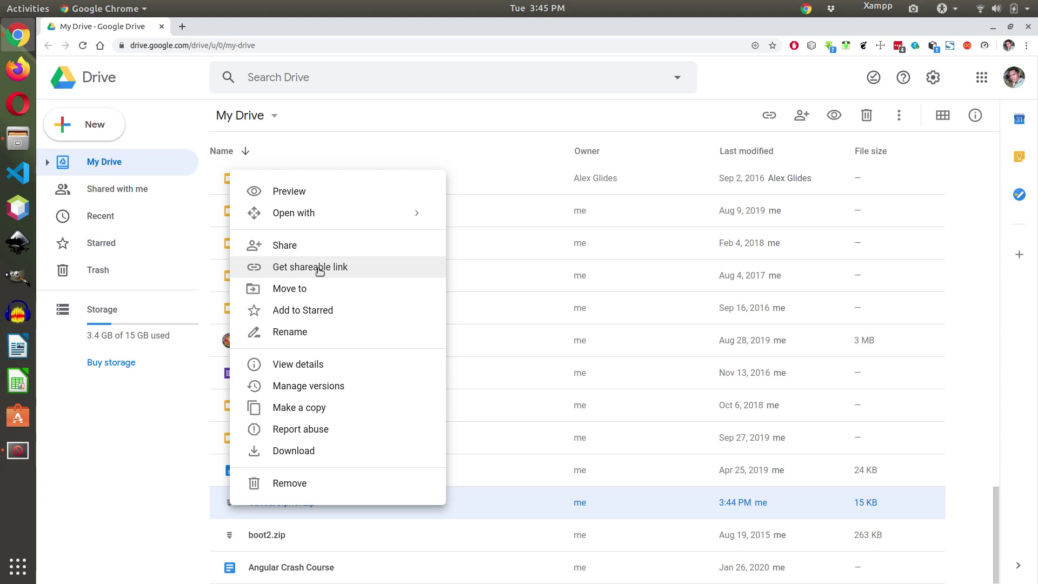
pyautogui.click(319, 269)
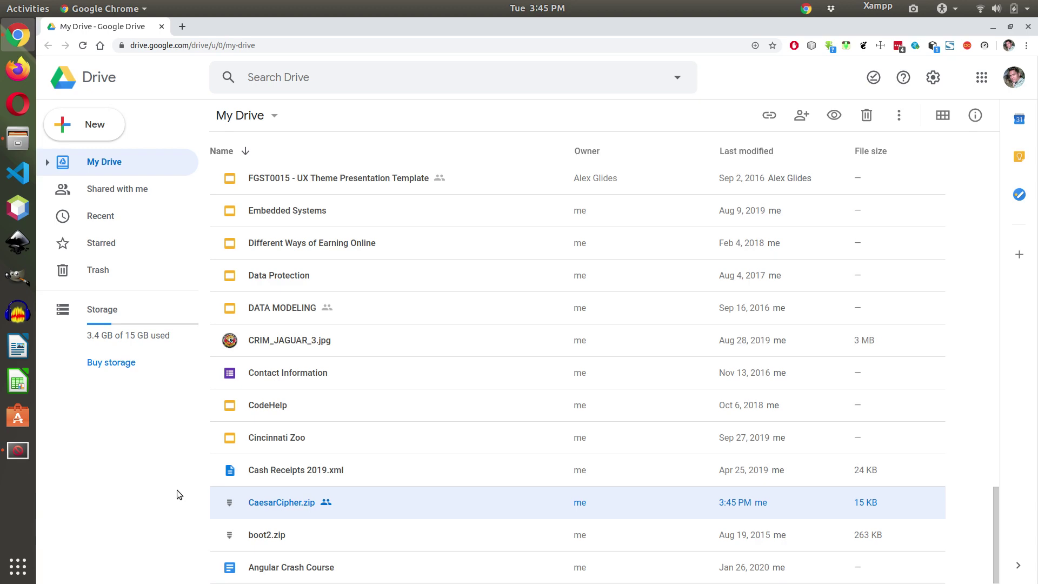
# Step: Paste the copied Drive link into a new Text Editor document, then close it unsaved
pyautogui.press('super')
pyautogui.write('edit')
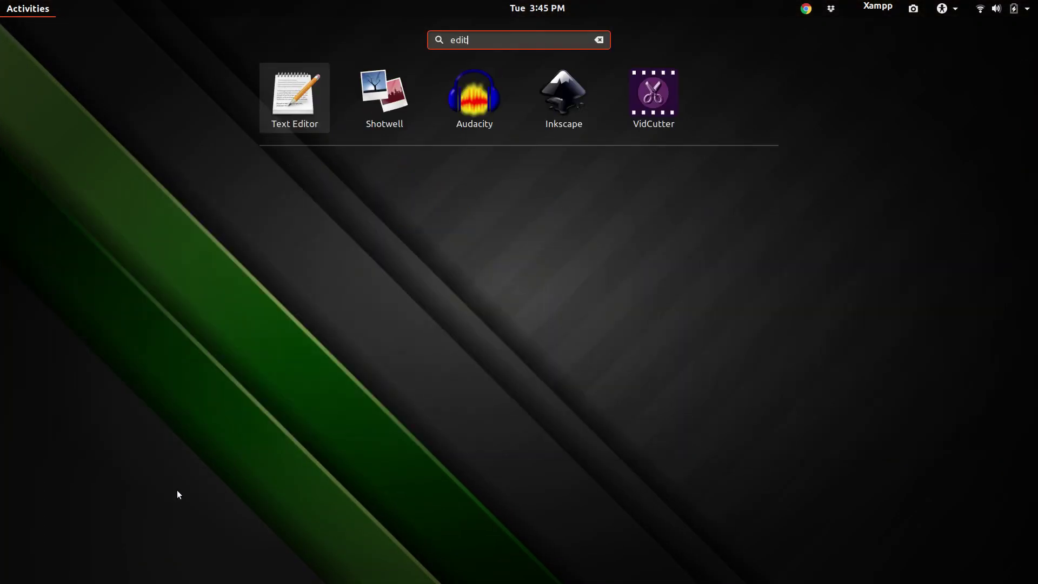
pyautogui.press('Return')
pyautogui.rightClick(232, 353)
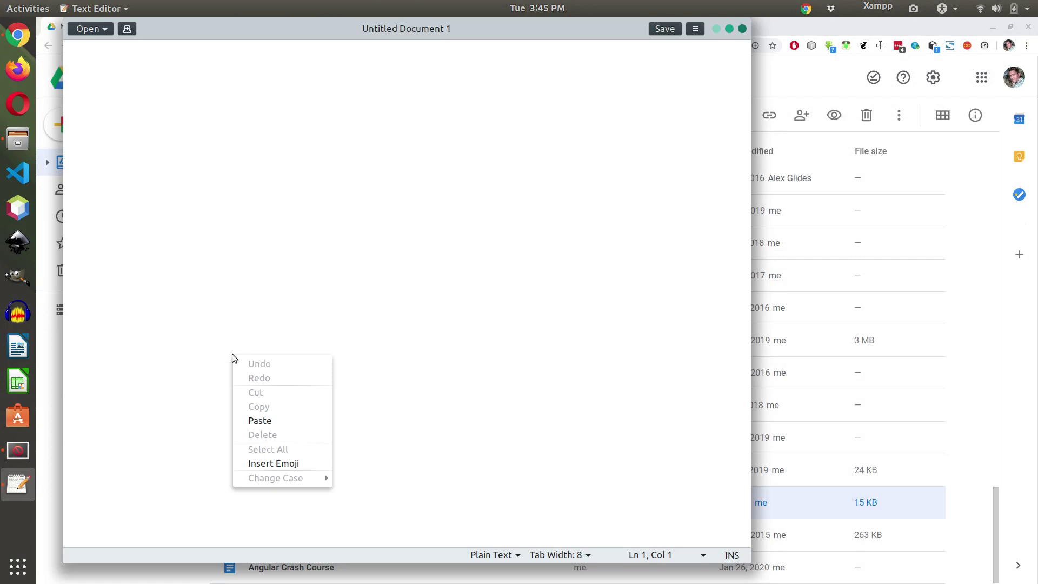
pyautogui.click(260, 420)
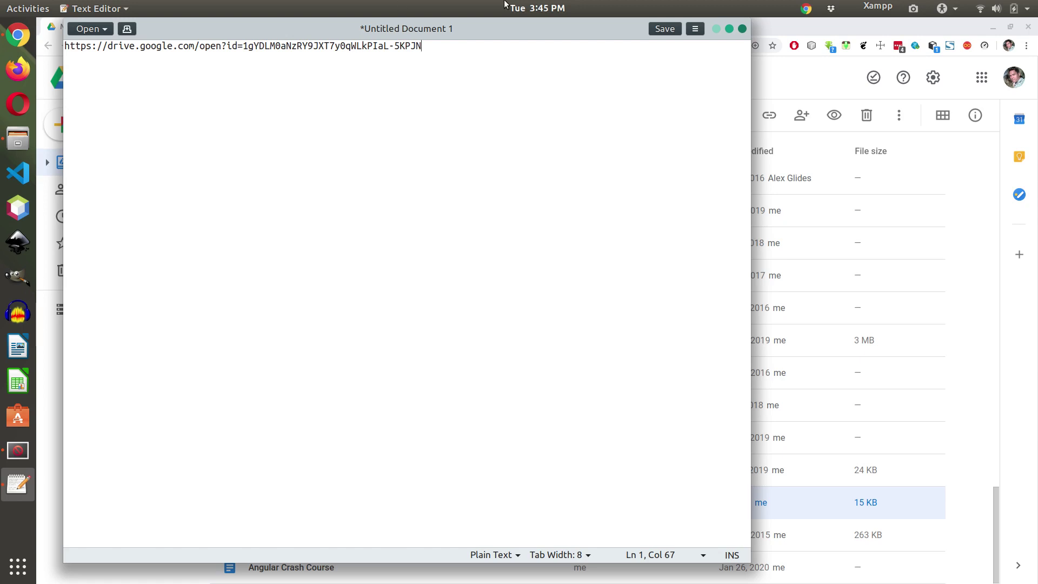
pyautogui.click(742, 29)
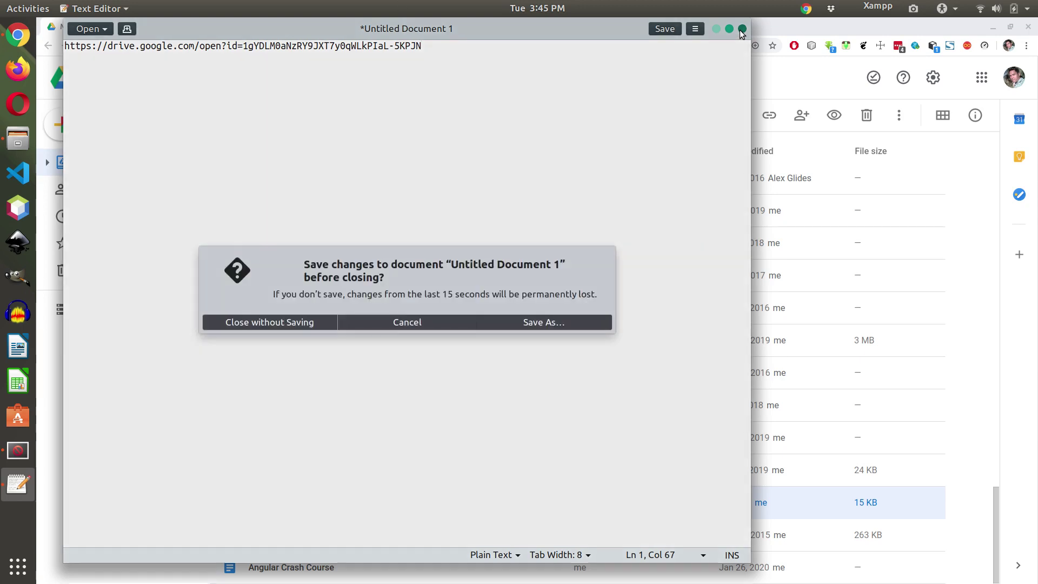
pyautogui.click(278, 322)
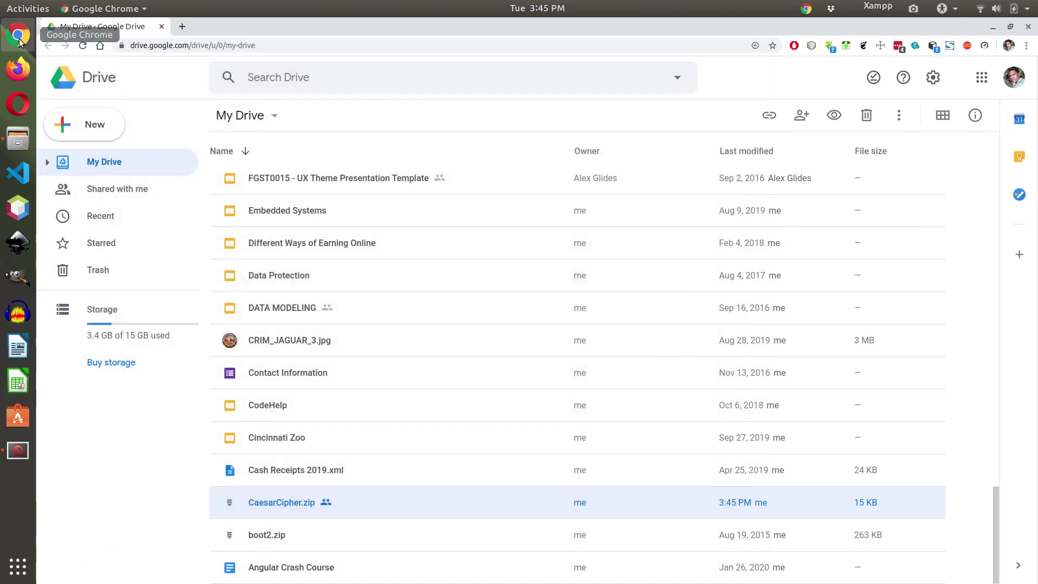
# Step: Open a new Chrome incognito window and paste-and-go the CaesarCipher.zip share link
pyautogui.rightClick(18, 35)
pyautogui.click(84, 80)
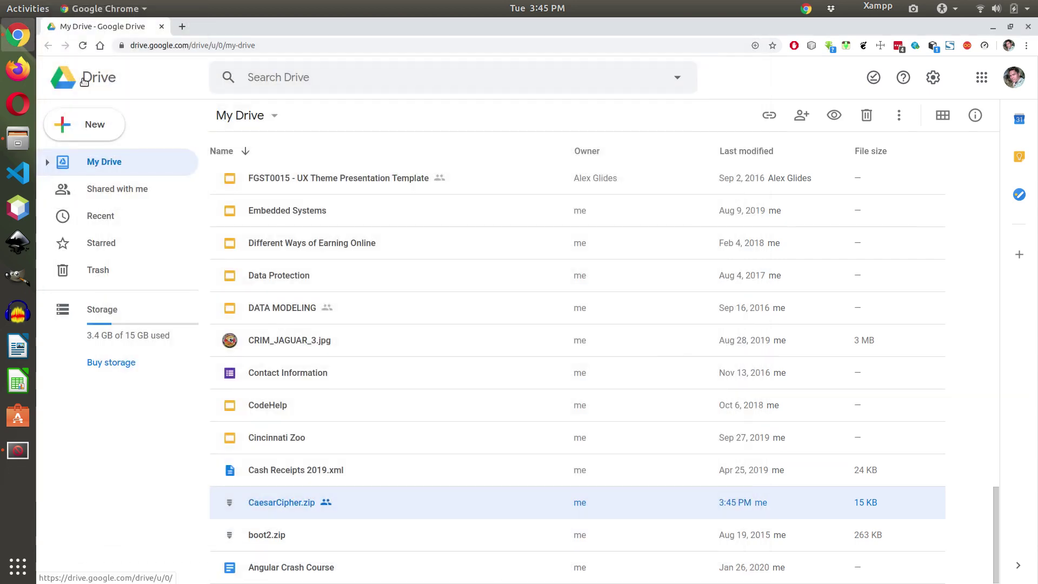
pyautogui.rightClick(197, 46)
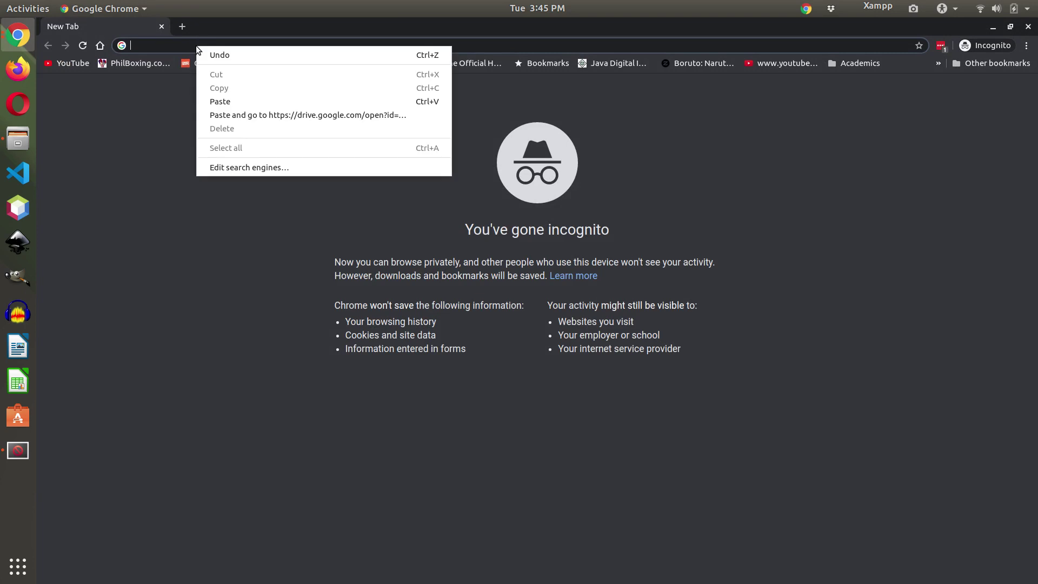
pyautogui.click(255, 115)
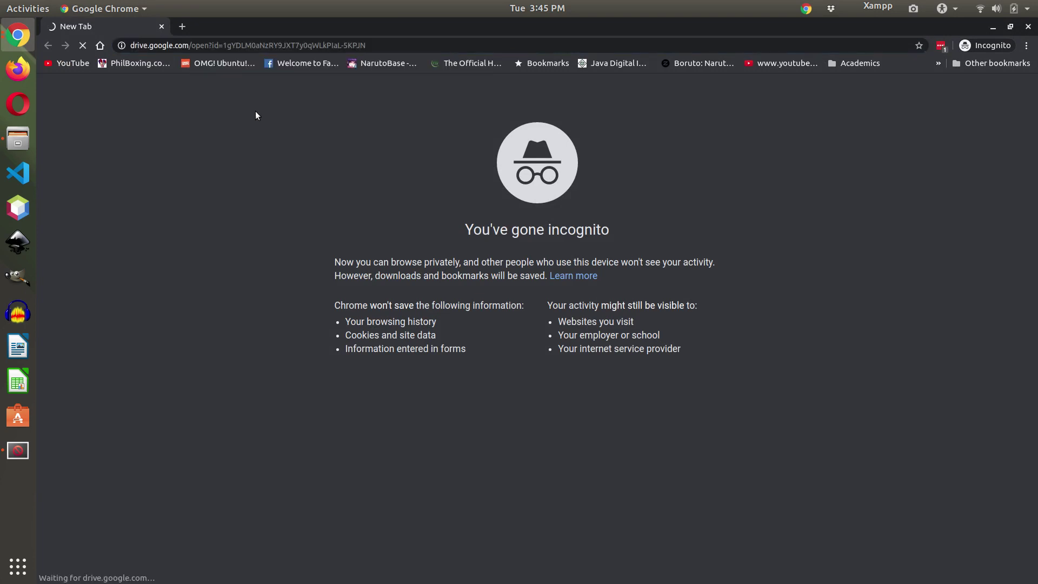